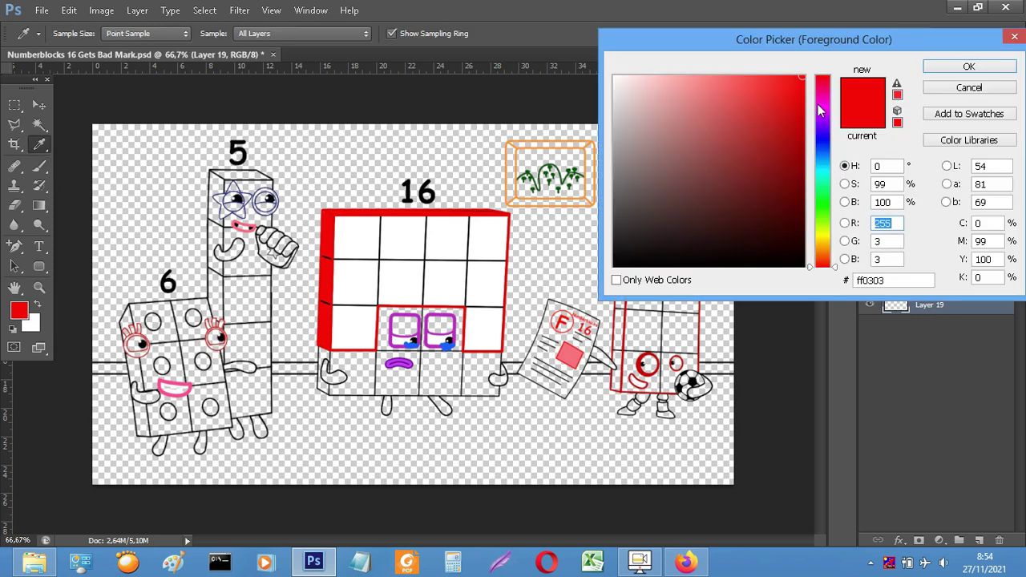
Choose bright magenta and paint both eyelids of character 16 on Layer 19
left_click(939, 37)
left_click_drag(393, 322, 410, 320)
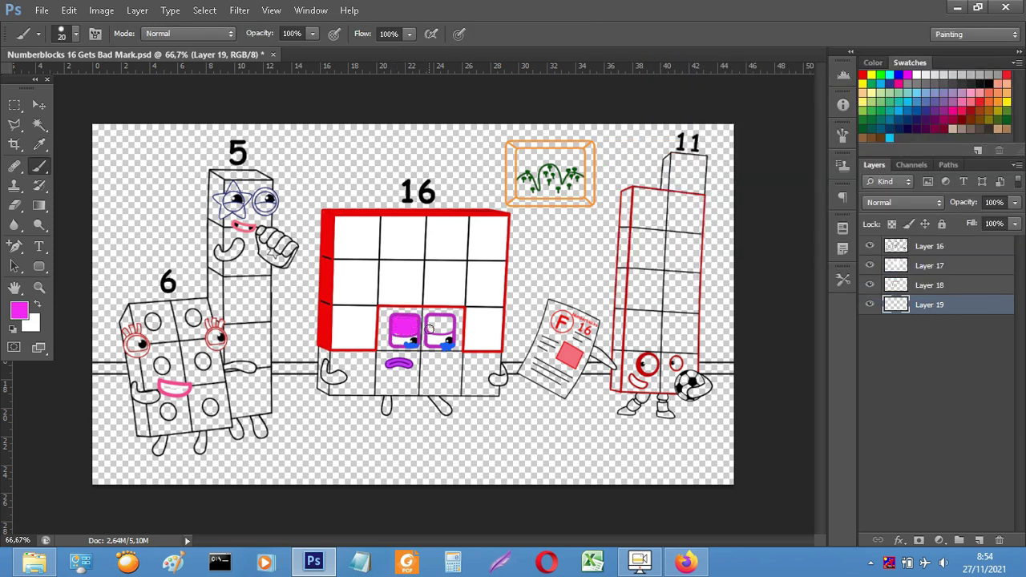
scroll(430, 324, "up", 5)
left_click(379, 336, "ctrl")
key("e")
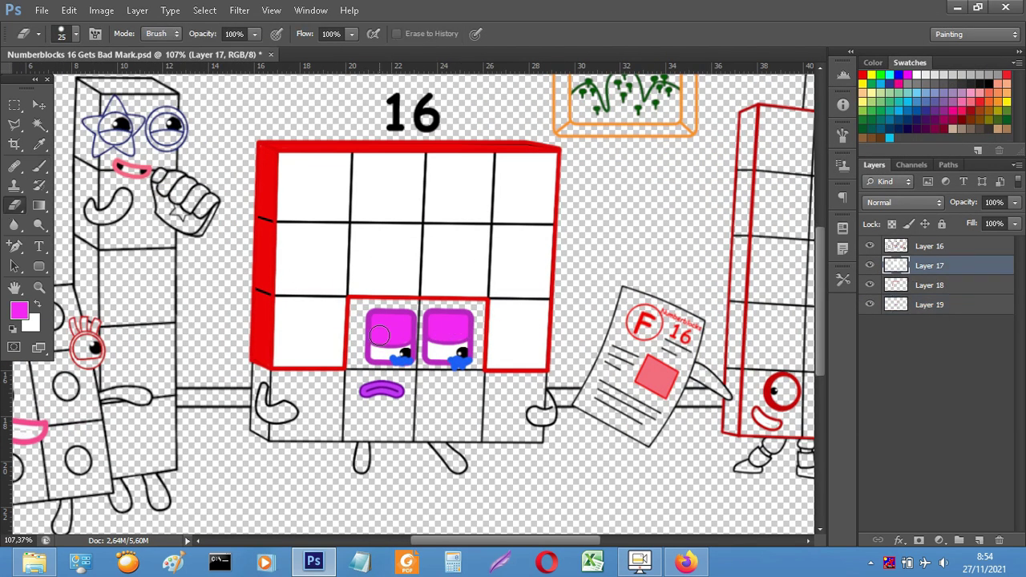
Fill the lower blocks around character 16's face with purple on a new layer below Layer 19
left_click(889, 308)
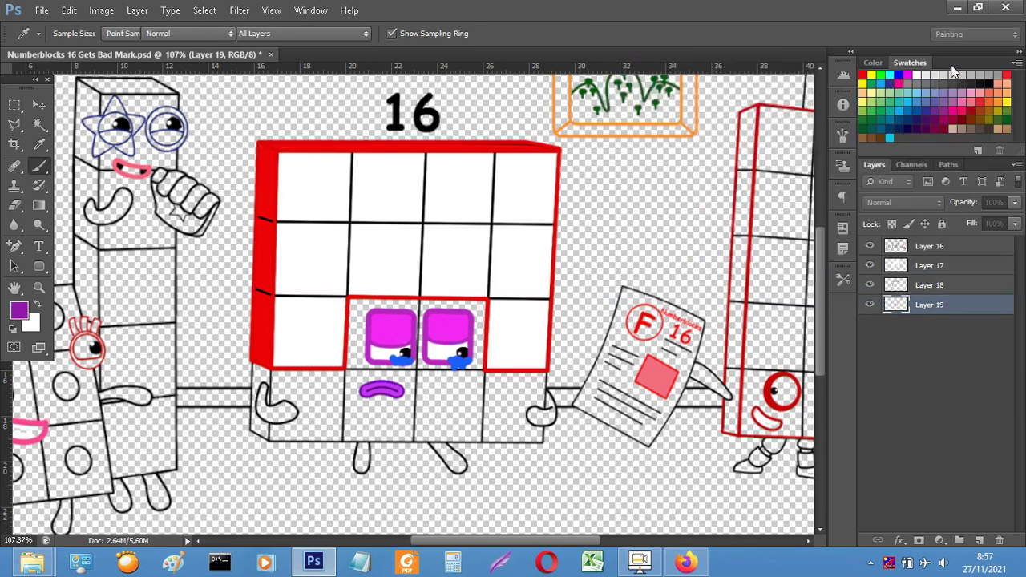
key("b")
mouse_move(353, 303)
left_mouse_down()
mouse_move(353, 368)
mouse_move(260, 369)
mouse_move(260, 425)
mouse_move(535, 434)
mouse_move(537, 368)
left_mouse_up()
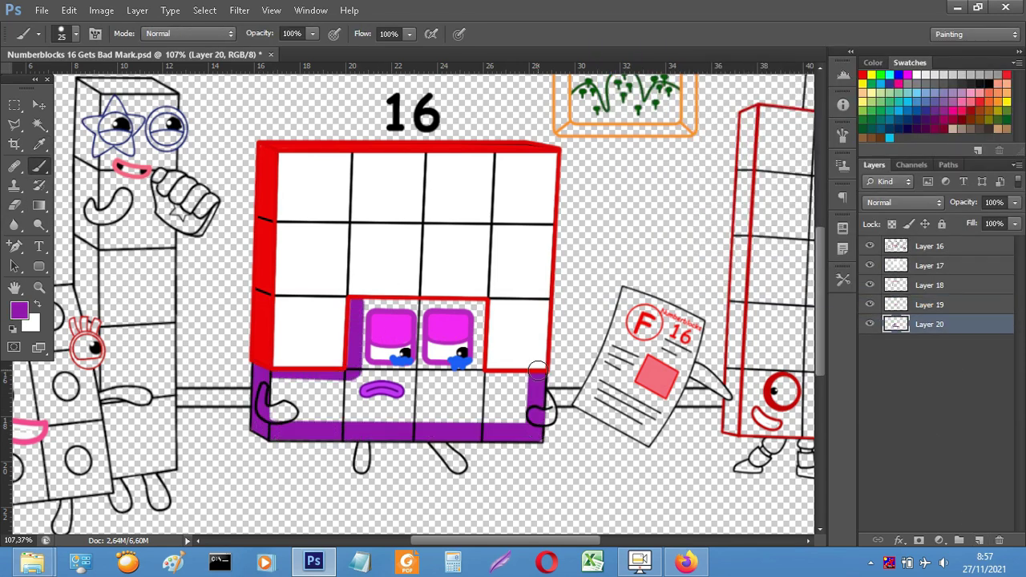
key("bracketright")
key("bracketright")
mouse_move(468, 366)
left_mouse_down()
mouse_move(489, 337)
mouse_move(272, 401)
mouse_move(361, 353)
mouse_move(458, 359)
left_mouse_up()
left_click(918, 271)
key("e")
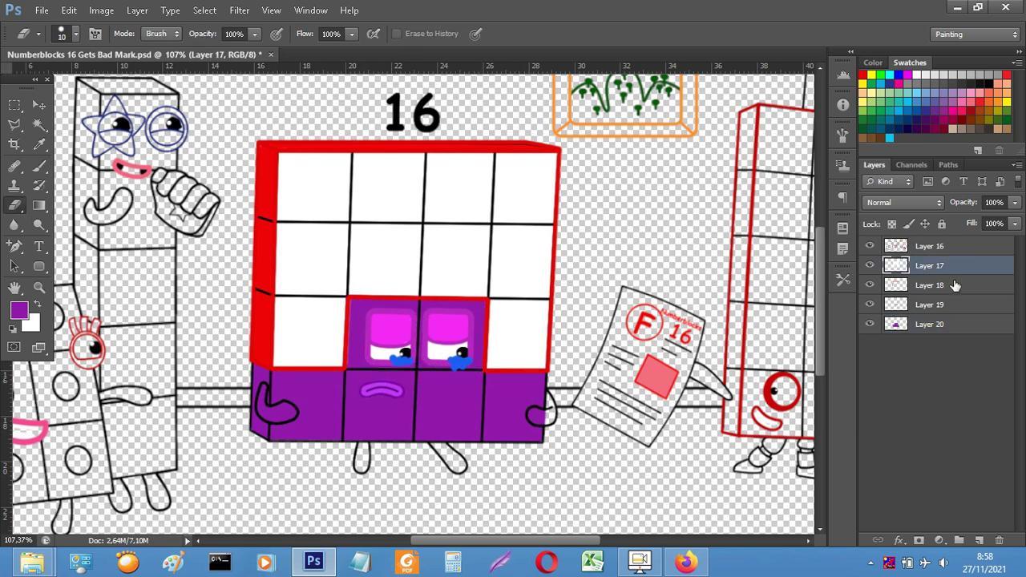
Choose a darker purple and paint both of character 16's hands on Layer 20
left_click(946, 325)
left_click(38, 166)
left_click(20, 310)
left_click(803, 163)
left_click(970, 66)
left_click(19, 311)
left_click(800, 163)
left_click(969, 66)
left_click_drag(277, 417, 272, 408)
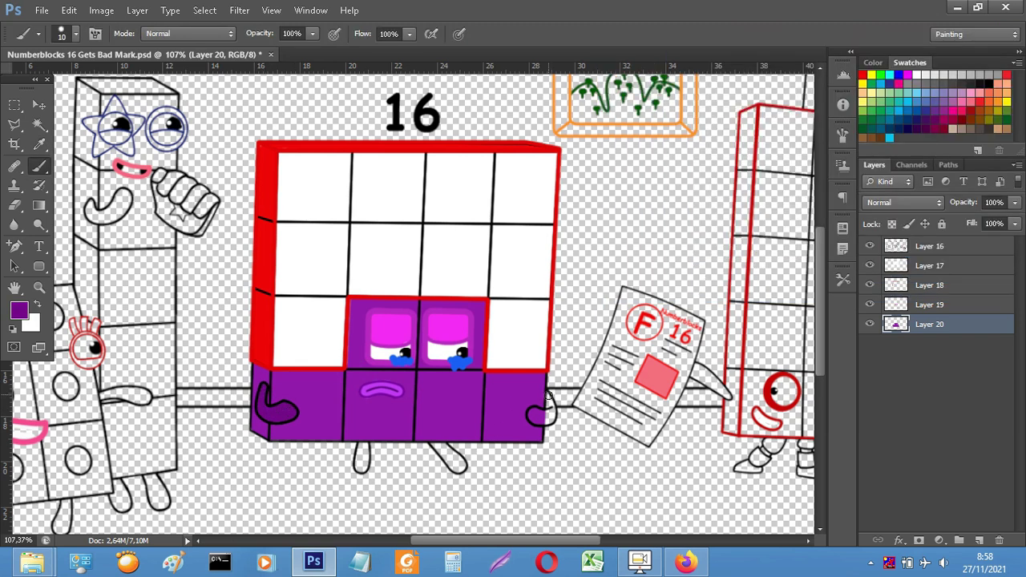
Add a new layer beneath Layer 20 and paint both of character 16's legs dark purple
left_click(981, 539)
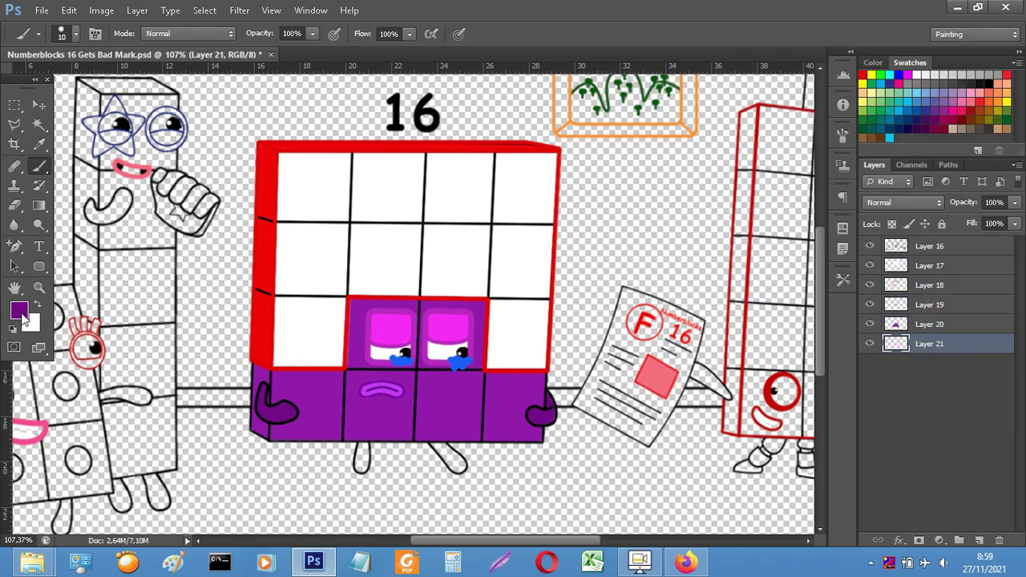
mouse_move(362, 445)
left_mouse_down()
mouse_move(360, 469)
mouse_move(363, 449)
left_mouse_up()
left_click_drag(437, 446, 459, 469)
key("e")
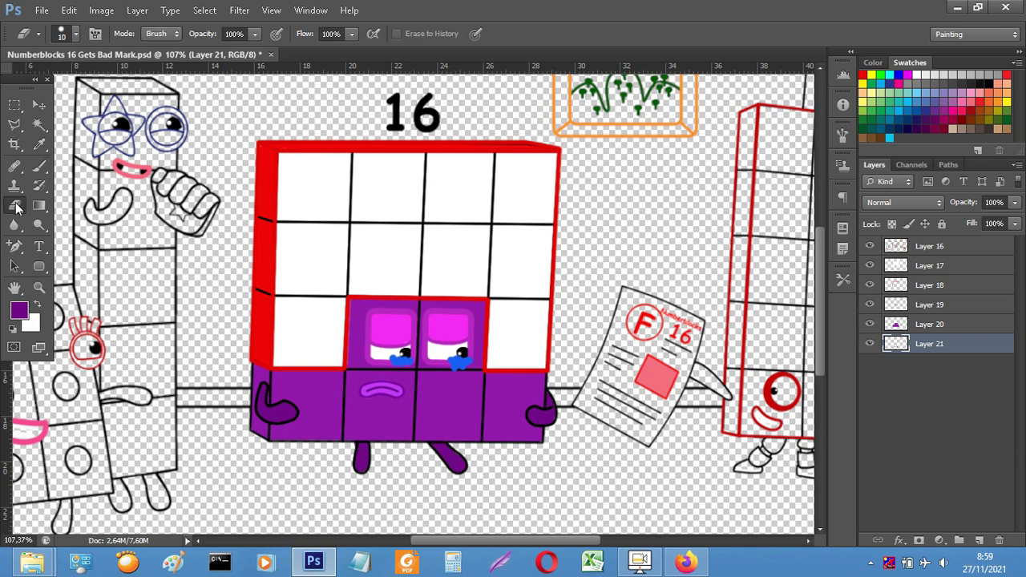
key("b")
Merge Layers 17 through 21 into a single layer
scroll(451, 457, "down", 2)
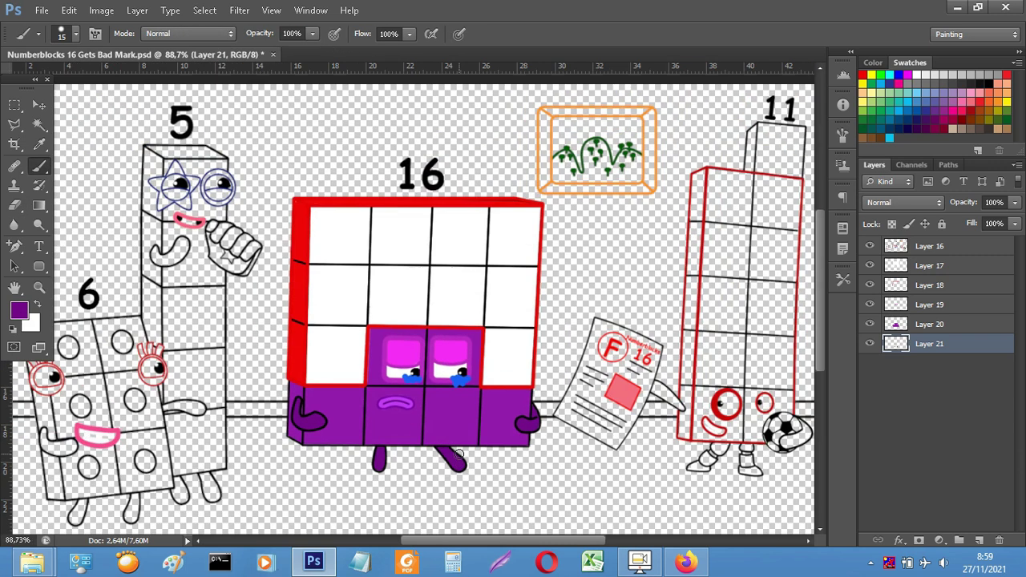
left_click(940, 271)
key("ctrl+e")
key("ctrl+e")
key("ctrl+e")
key("ctrl+e")
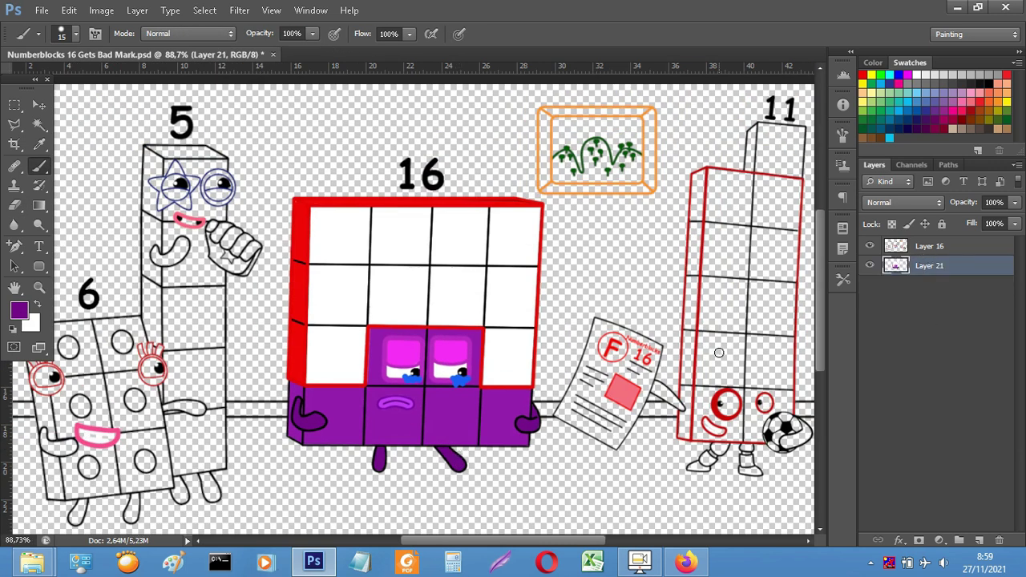
Paint the background of the F-graded test paper white with an enlarged brush of size 35
left_click(916, 74)
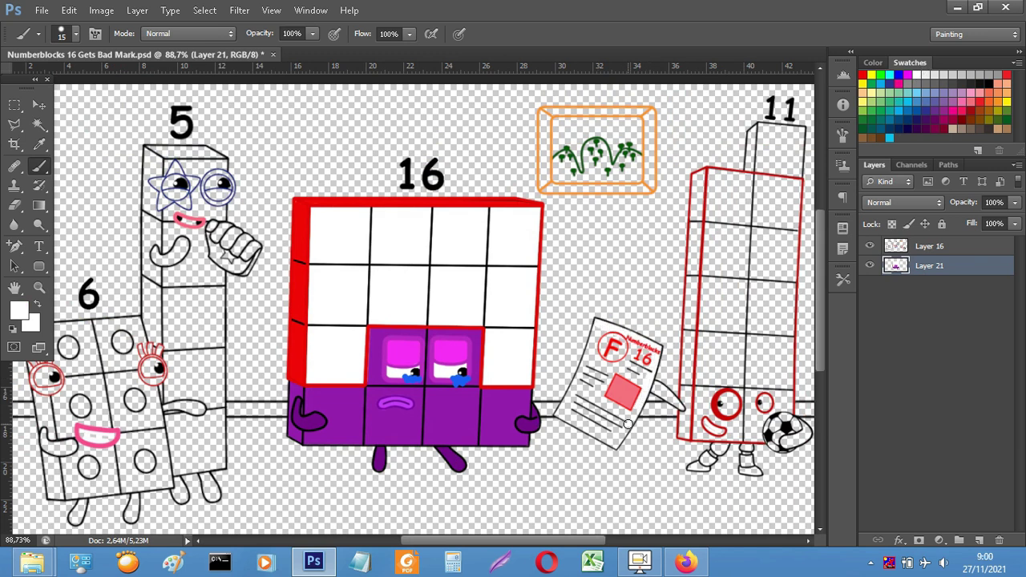
key("bracketright")
key("bracketright")
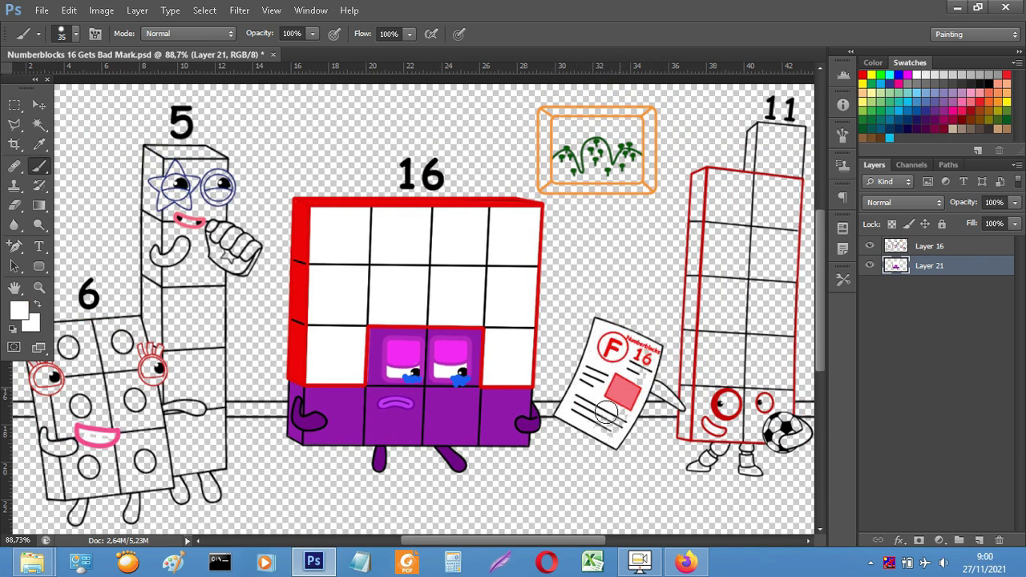
Create a new layer below Layer 21 and fill the ten front blocks of character 11 with white
key("ctrl+shift+alt+n")
key("ctrl+0")
mouse_move(685, 168)
left_mouse_down()
mouse_move(761, 180)
mouse_move(748, 400)
mouse_move(679, 401)
mouse_move(674, 360)
mouse_move(691, 230)
mouse_move(691, 245)
mouse_move(702, 187)
left_mouse_up()
key("bracketright")
key("bracketright")
key("bracketright")
mouse_move(690, 388)
left_mouse_down()
mouse_move(711, 291)
mouse_move(732, 391)
mouse_move(746, 395)
left_mouse_up()
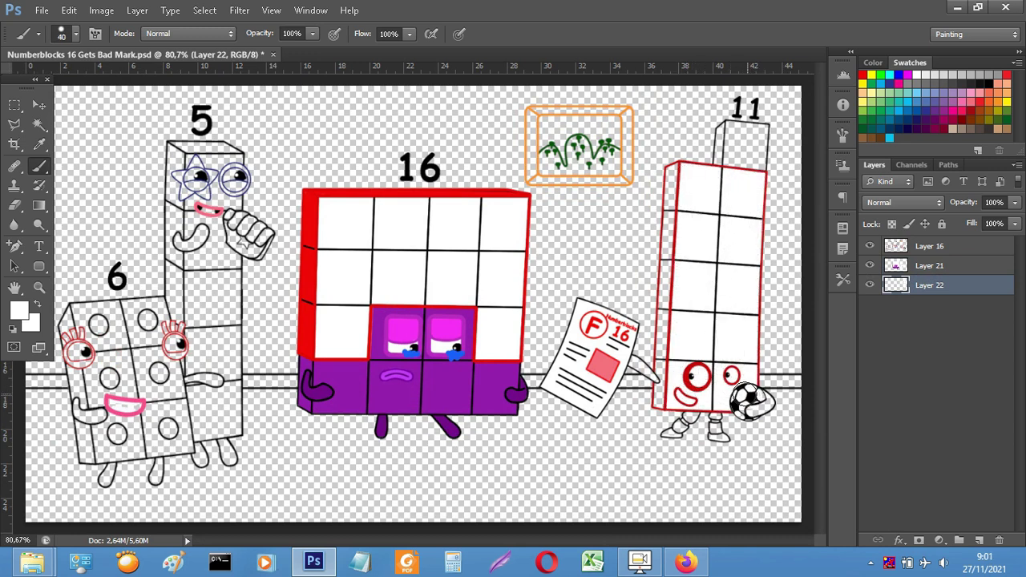
Paint the inside of character 11's mouth black on Layer 22
scroll(748, 397, "up", 3)
left_click(991, 83)
key("bracketleft")
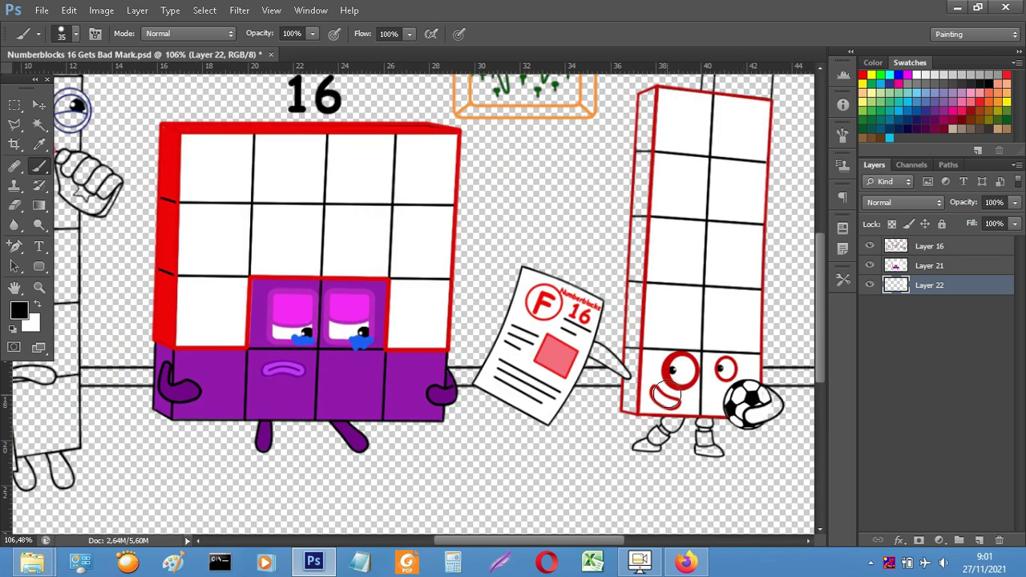
Add a new bottom layer and paint character 11's side face and single top block red
left_click(863, 74)
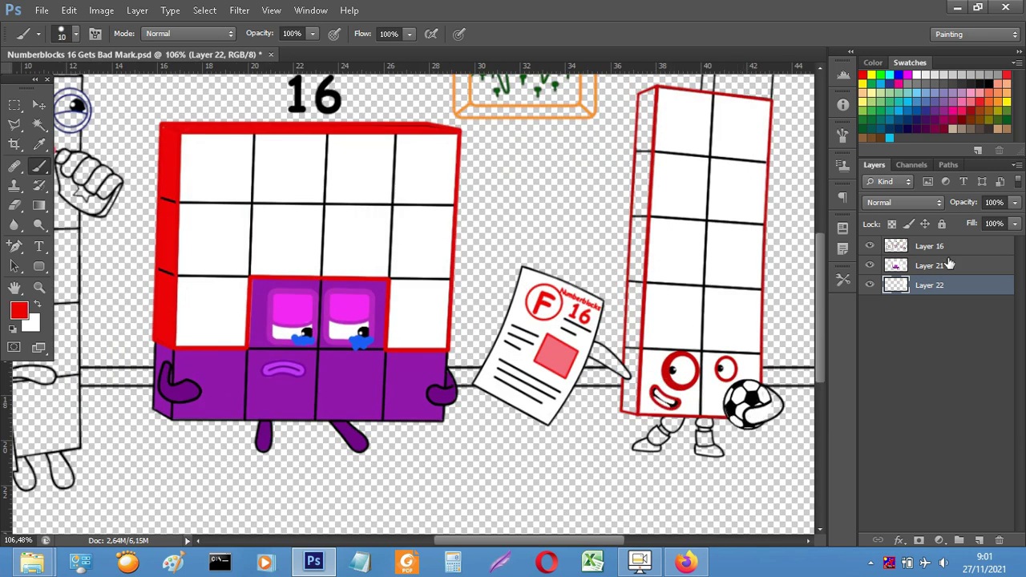
left_click(980, 540)
left_click_drag(628, 410, 652, 91)
left_click(628, 408, "shift")
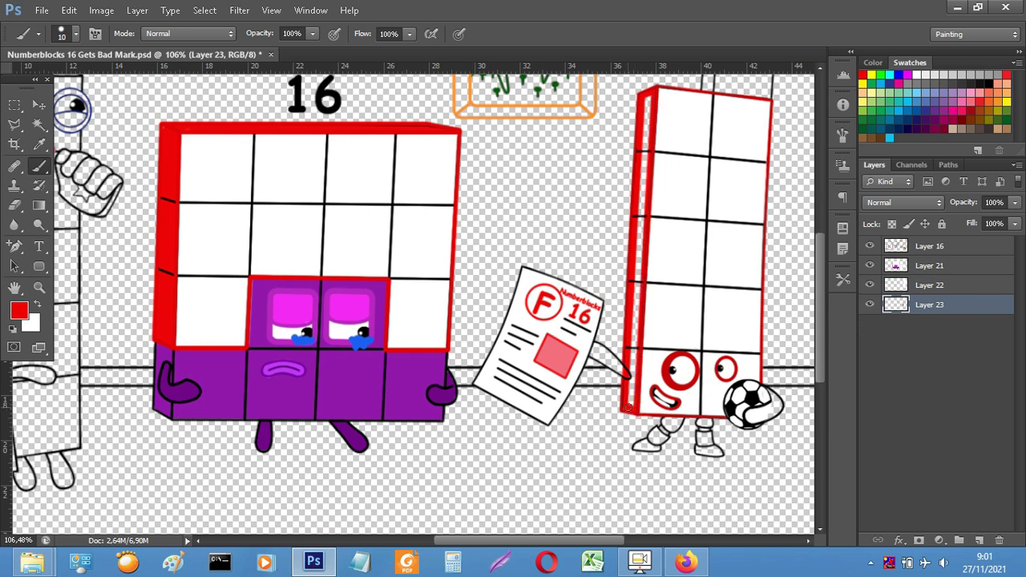
left_click(649, 102, "shift")
scroll(723, 275, "down", 2)
mouse_move(714, 165)
left_mouse_down()
mouse_move(765, 131)
mouse_move(724, 146)
mouse_move(734, 153)
left_mouse_up()
Paint both of character 11's hands bright green on Layer 22
left_click(880, 74)
scroll(774, 433, "up", 2)
key("alt+]")
mouse_move(764, 431)
left_mouse_down()
mouse_move(745, 440)
mouse_move(768, 428)
left_mouse_up()
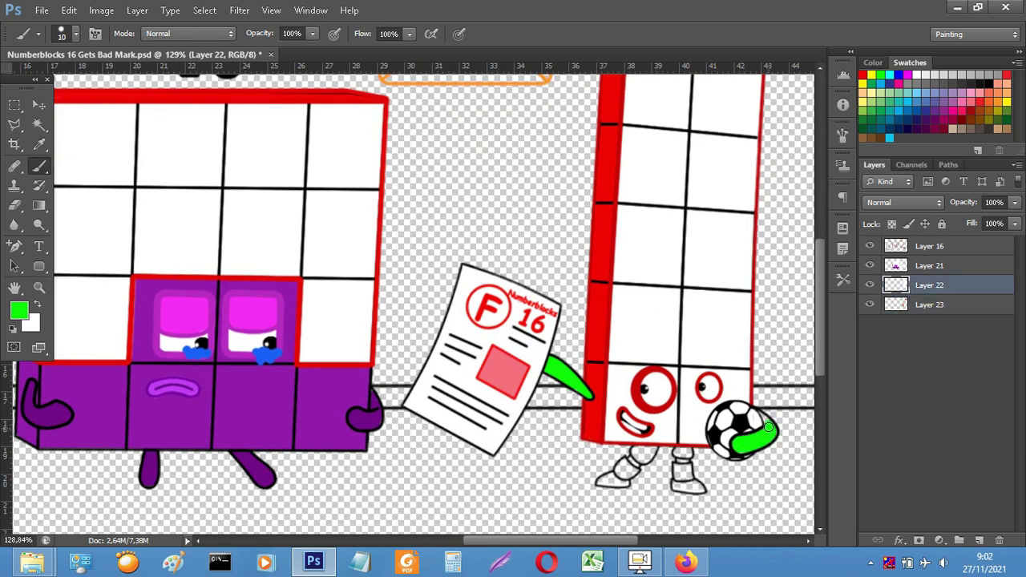
Paint character 11's leg bands bright green on Layer 23, and choose a teal green for its upper legs
left_click(936, 307)
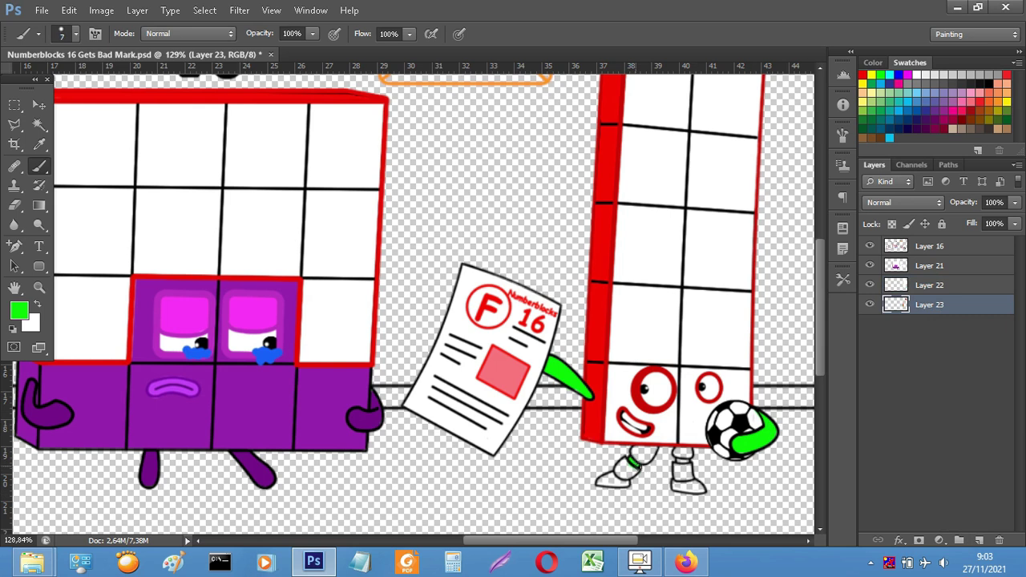
left_click(19, 310)
left_click(826, 186)
left_click_drag(801, 118, 798, 96)
left_click(803, 107)
key("Return")
key("b")
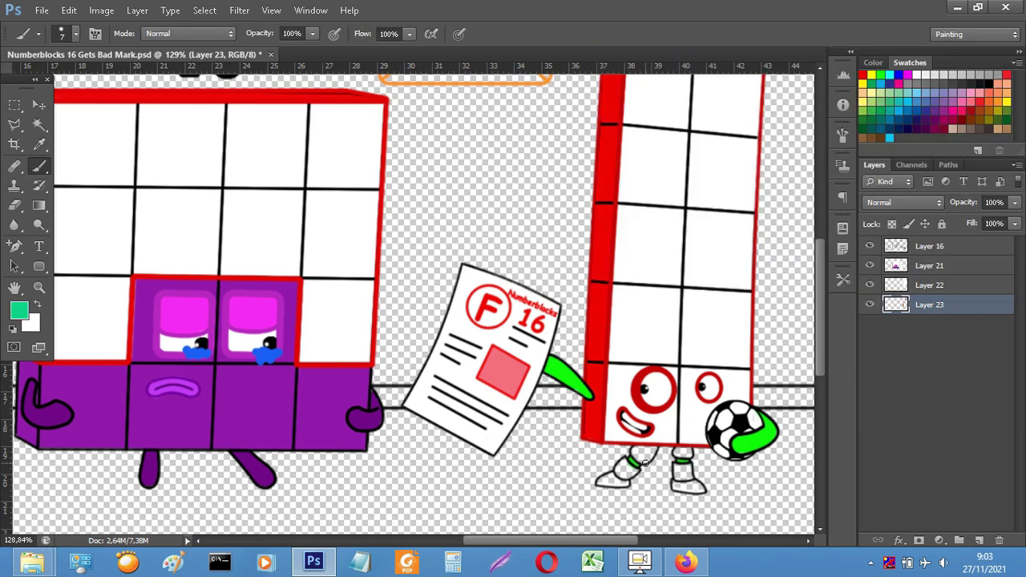
Paint character 11's shoes dark teal and its socks white
left_click(882, 111)
left_click(883, 119)
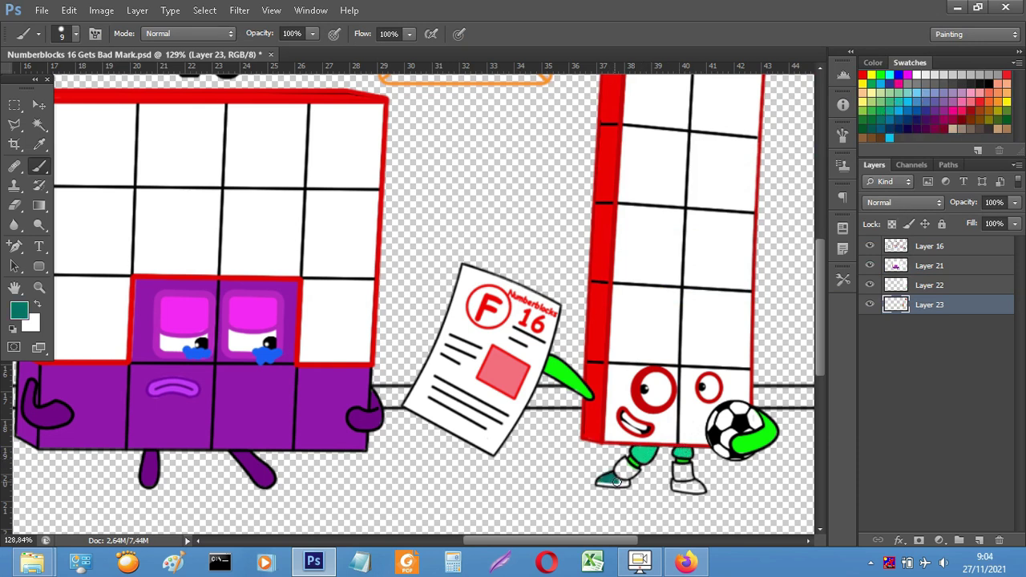
left_click(921, 74)
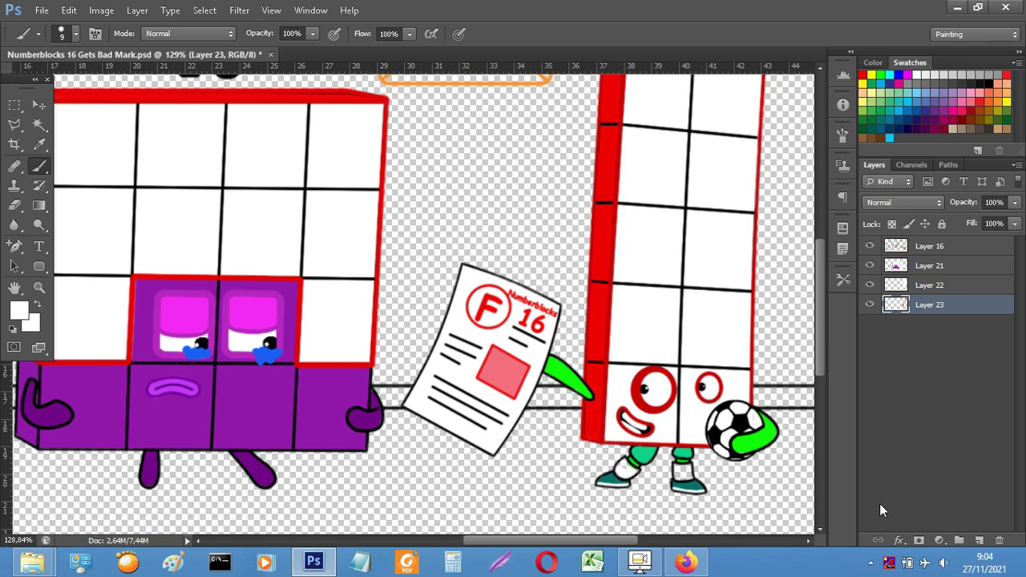
Create a new bottom layer and fill the six round dots on character 6 with light purple
key("ctrl+shift+alt+n")
scroll(691, 481, "down", 5)
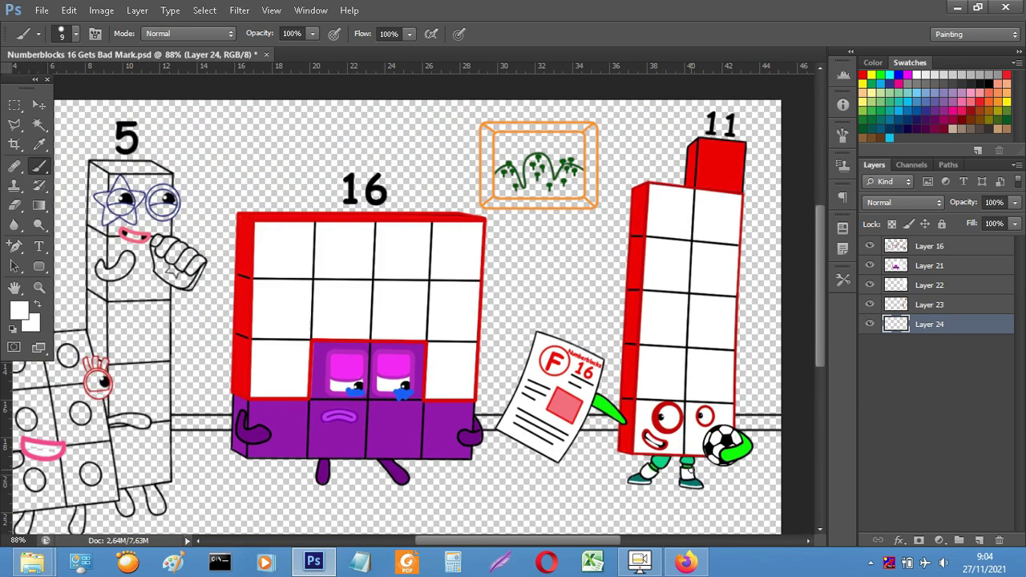
left_click(18, 309)
left_click(668, 77)
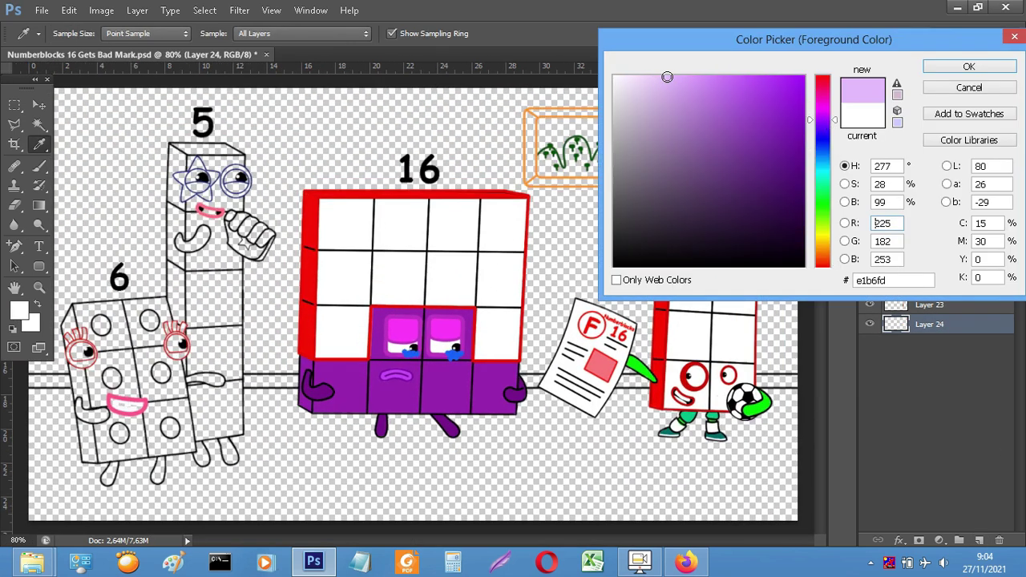
left_click(969, 67)
key("b")
left_click(149, 320)
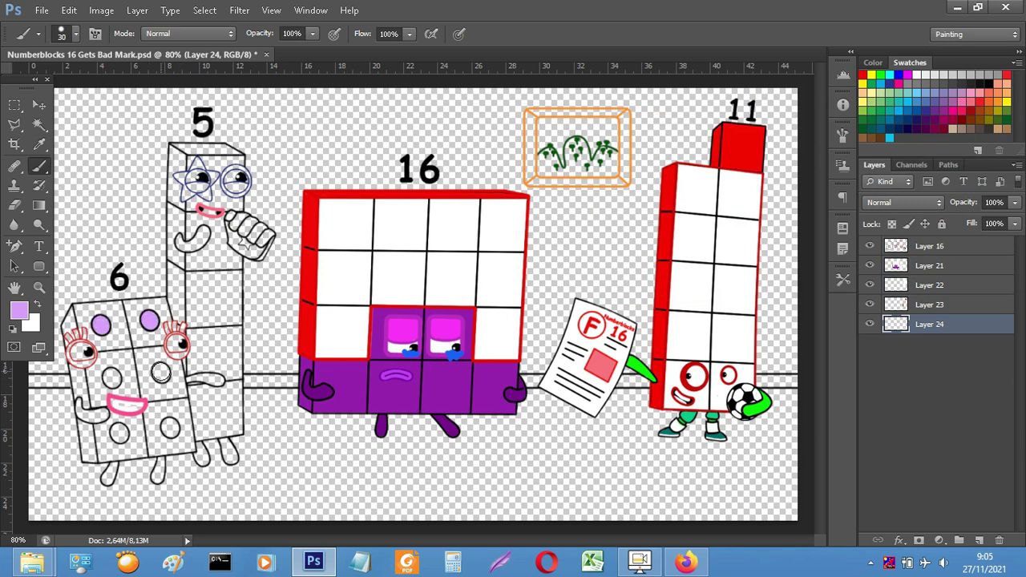
left_click(161, 371)
left_click(112, 376)
left_click(118, 433)
left_click(170, 429)
Paint the inside of character 6's mouth black, and its teeth and eyes white
key("d")
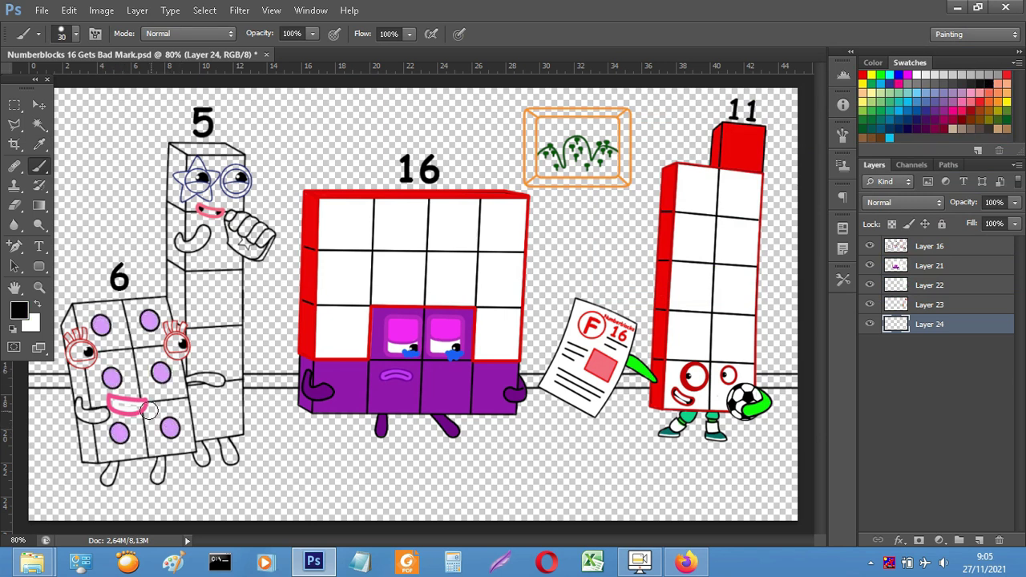
left_click(918, 76)
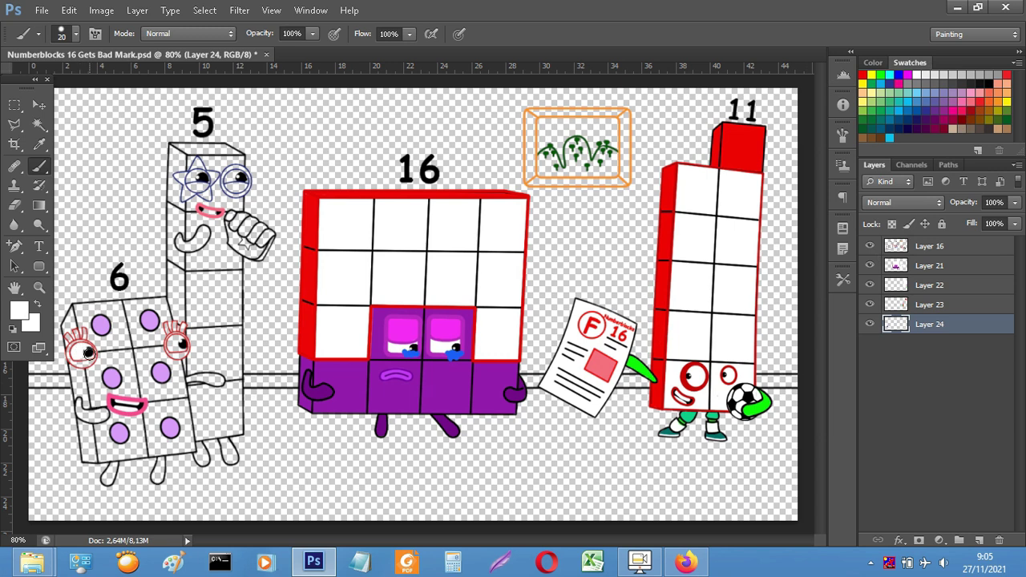
Add a new layer below Layer 24 and merge Layers 21, 22 and 23 into one
left_click(979, 540, "ctrl")
left_click(930, 266)
key("ctrl+e")
key("ctrl+e")
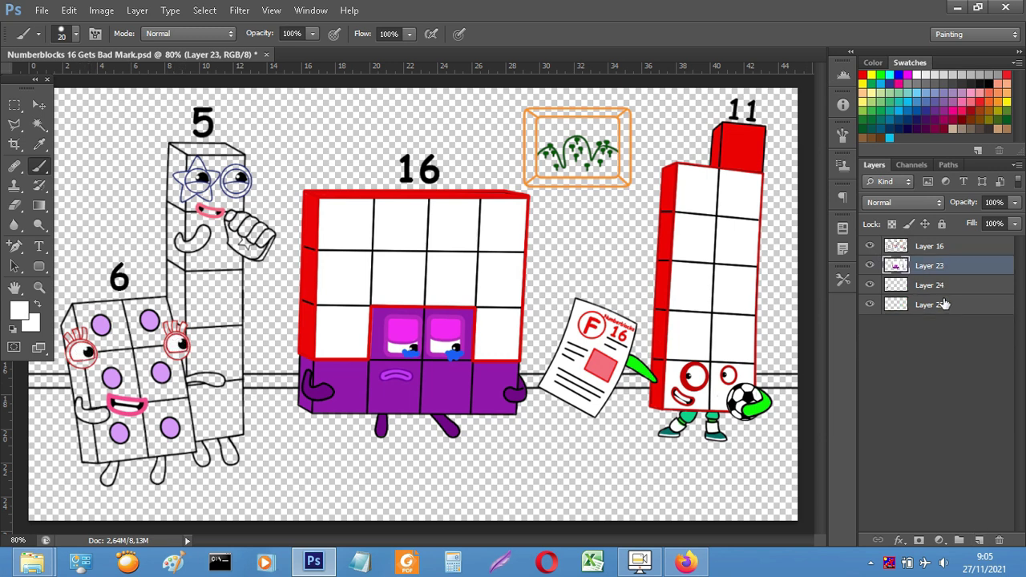
Paint character 6's eye rims and eyelashes red on Layer 25, and touch up the eyes in white on Layer 24
left_click(942, 304)
left_click(863, 74)
key("]")
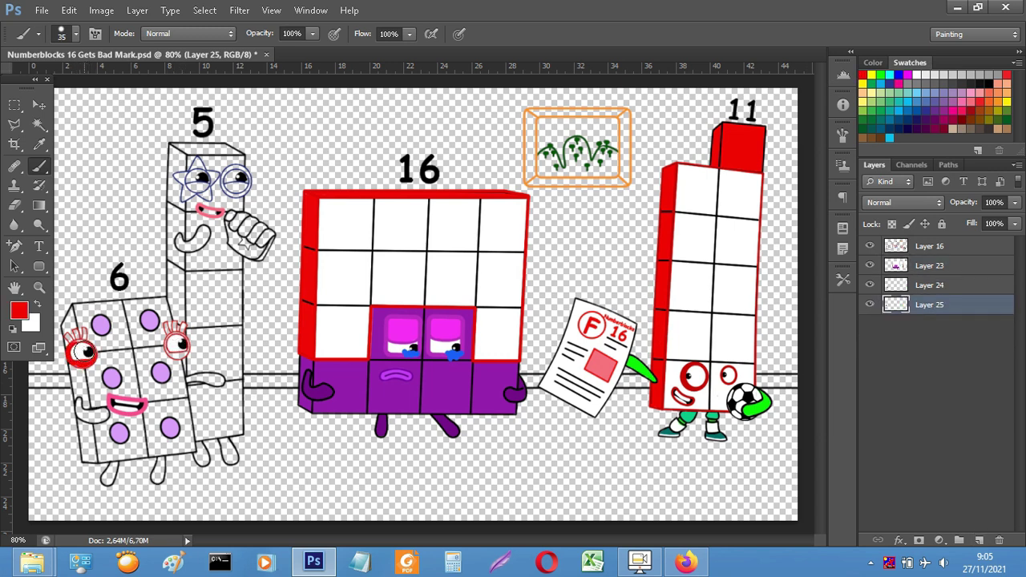
left_click(176, 348)
scroll(80, 346, "up", 3)
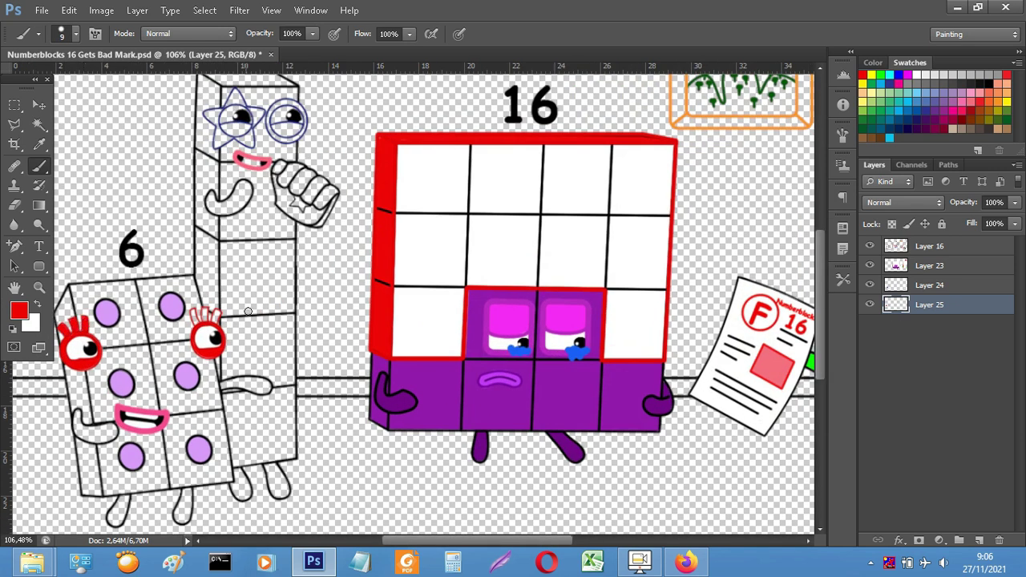
left_click_drag(205, 320, 217, 314)
left_click(917, 75)
left_click(930, 285)
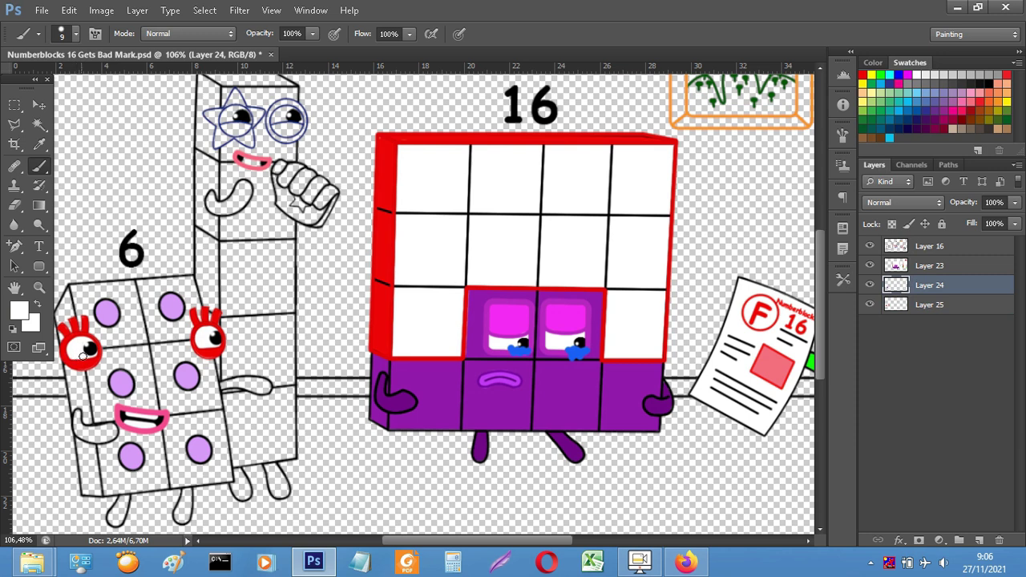
Try painting character 6's outstretched arm magenta on Layer 25
left_click(907, 81)
key("alt+bracketleft")
left_click_drag(223, 386, 245, 380)
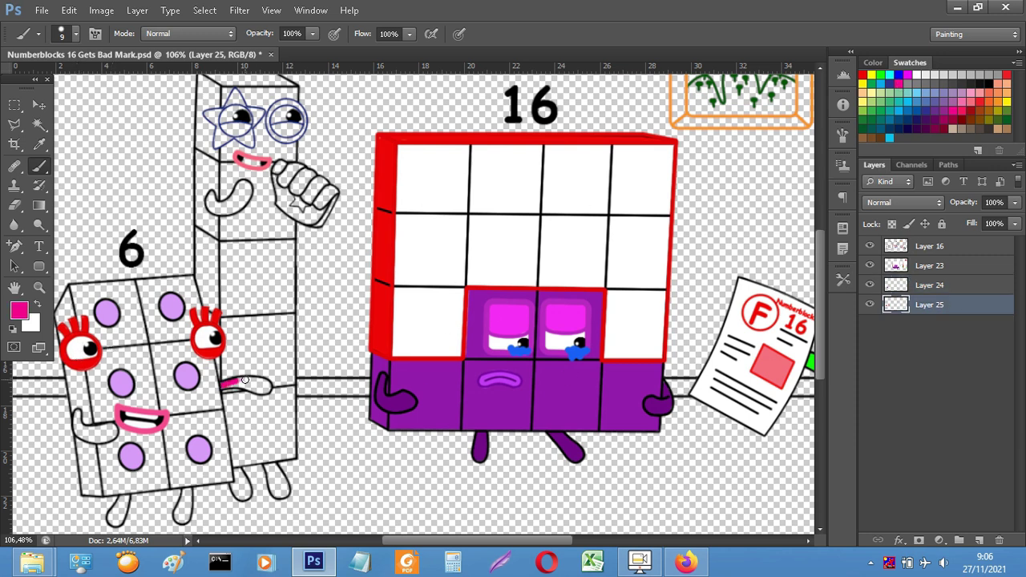
Set the paint colour to pinkish red #e91d5c and paint both arms and both legs of character 6
left_click(15, 308)
left_click_drag(827, 88, 827, 84)
left_click(781, 91)
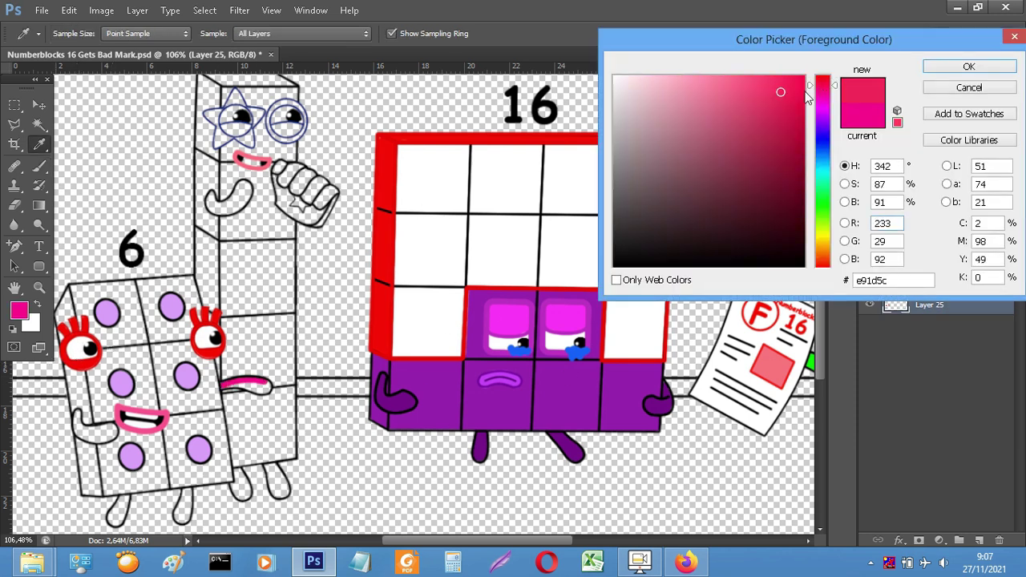
key("Return")
left_click_drag(223, 386, 240, 383)
left_click_drag(76, 412, 111, 427)
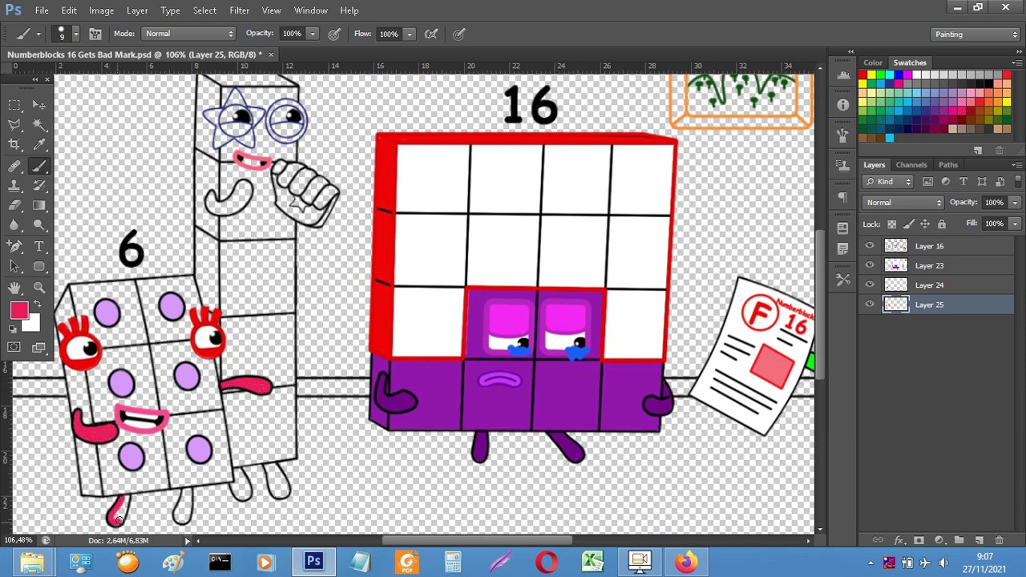
left_click_drag(184, 492, 189, 493)
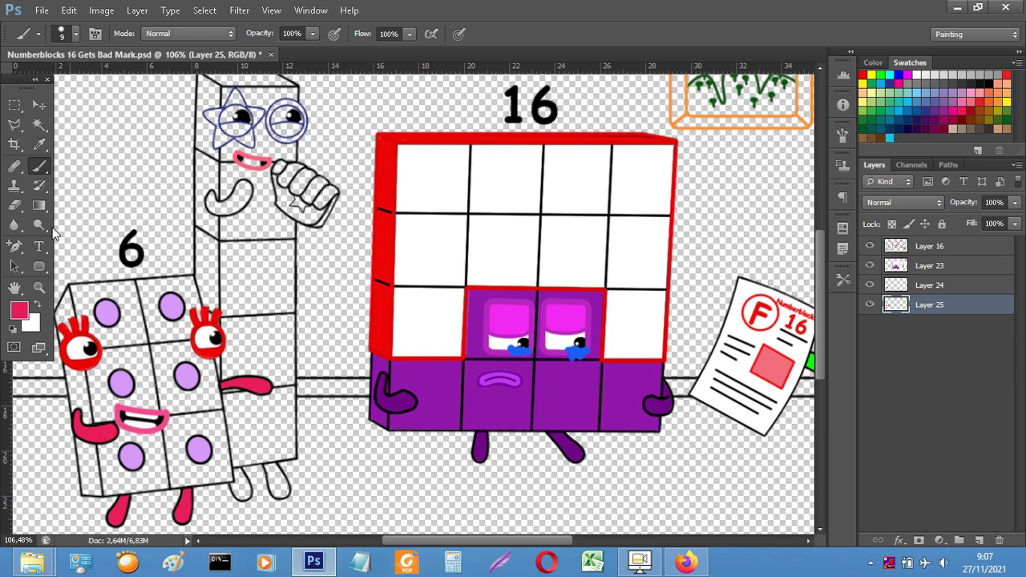
Set the paint colour to a purer red and repaint both arms and both legs of character 6
left_click(19, 311)
left_click(980, 69)
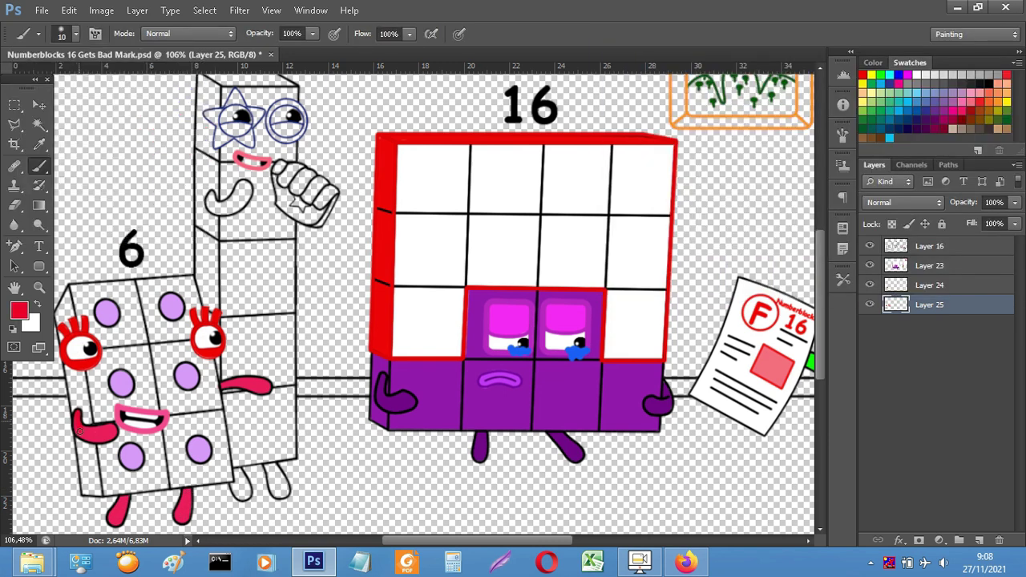
left_click_drag(263, 380, 255, 387)
mouse_move(191, 507)
left_mouse_down()
mouse_move(178, 517)
mouse_move(125, 505)
left_mouse_up()
Add a new layer below Layer 25 and paint character 6's block body violet
left_click(979, 540)
left_click_drag(946, 304, 942, 328)
left_click(19, 310)
left_click(825, 114)
left_click(803, 109)
key("Return")
mouse_move(75, 296)
left_mouse_down()
mouse_move(188, 286)
mouse_move(227, 453)
mouse_move(227, 476)
mouse_move(103, 490)
mouse_move(64, 330)
mouse_move(93, 474)
mouse_move(200, 465)
mouse_move(171, 313)
mouse_move(121, 347)
mouse_move(163, 332)
left_mouse_up()
scroll(101, 483, "down", 1)
key("bracketright")
key("bracketright")
Add a new layer below Layer 26 and fill character 5's eyes and mouth with white
left_click(979, 539)
left_click_drag(948, 324, 946, 347)
left_click(915, 76)
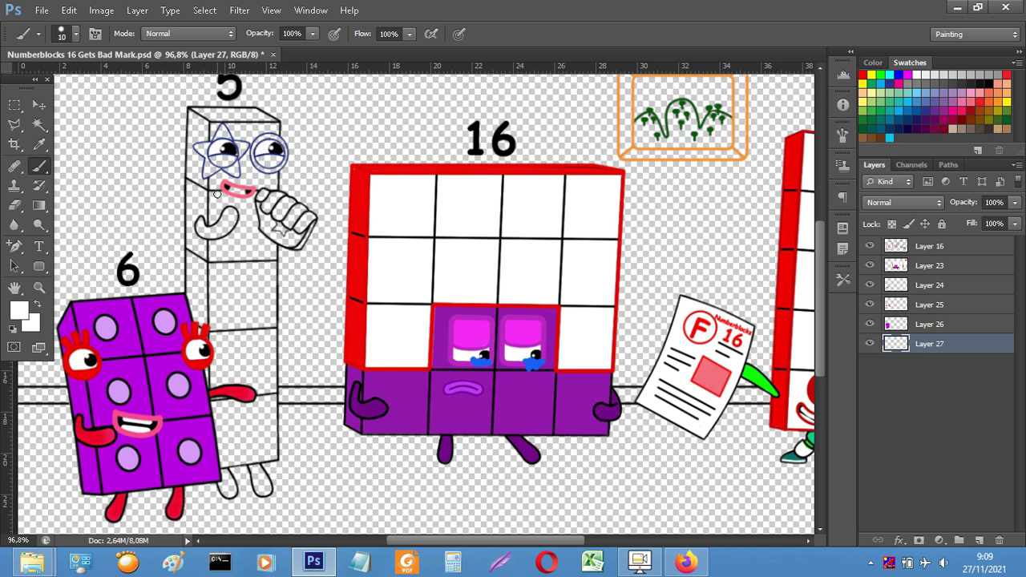
Add a new layer below Layer 27 and paint character 5's star and round eye rims medium blue
left_click(979, 540)
left_click_drag(946, 343, 945, 365)
left_click(20, 311)
left_click_drag(824, 154, 824, 161)
left_click(801, 129)
left_click(958, 71)
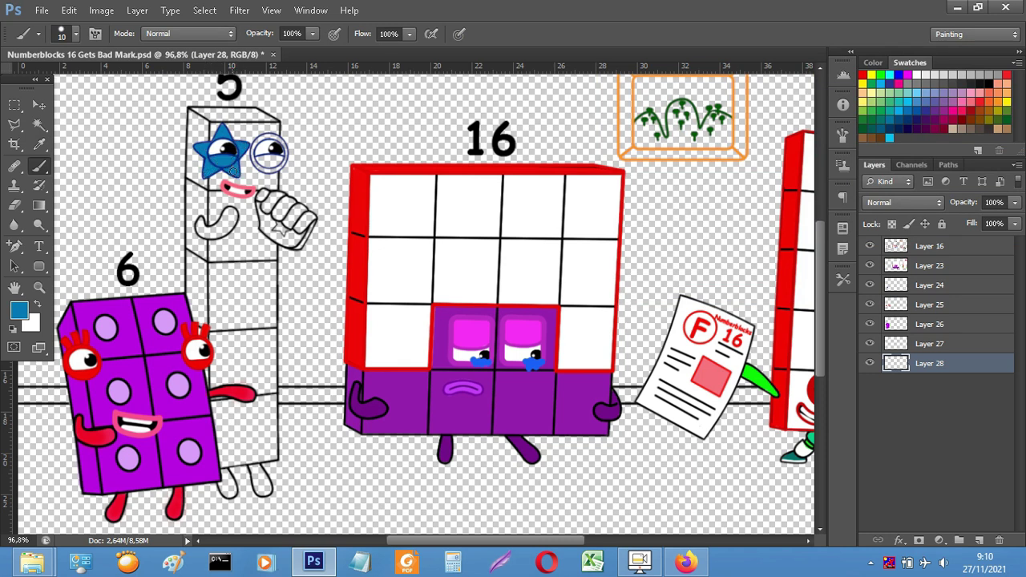
key("bracketleft")
left_click_drag(271, 151, 272, 156)
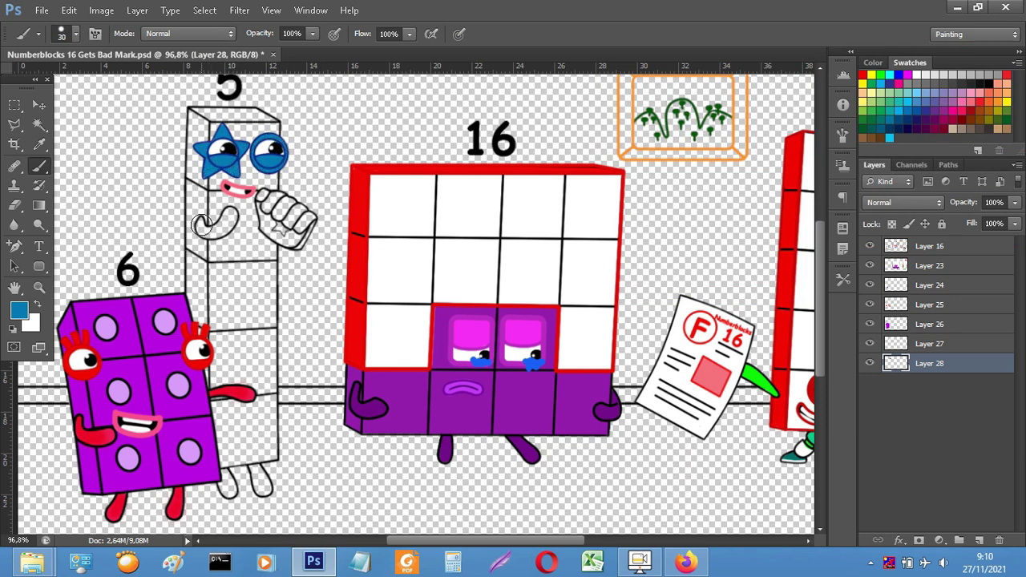
Paint character 5's arm, gloved hand and both legs medium blue on Layer 28
left_click_drag(230, 225, 226, 225)
key("bracketright")
mouse_move(261, 195)
left_mouse_down()
mouse_move(308, 218)
mouse_move(300, 239)
mouse_move(266, 227)
mouse_move(289, 239)
left_mouse_up()
mouse_move(226, 476)
left_mouse_down()
mouse_move(254, 471)
mouse_move(263, 484)
left_mouse_up()
key("bracketleft")
key("bracketleft")
key("bracketleft")
key("bracketleft")
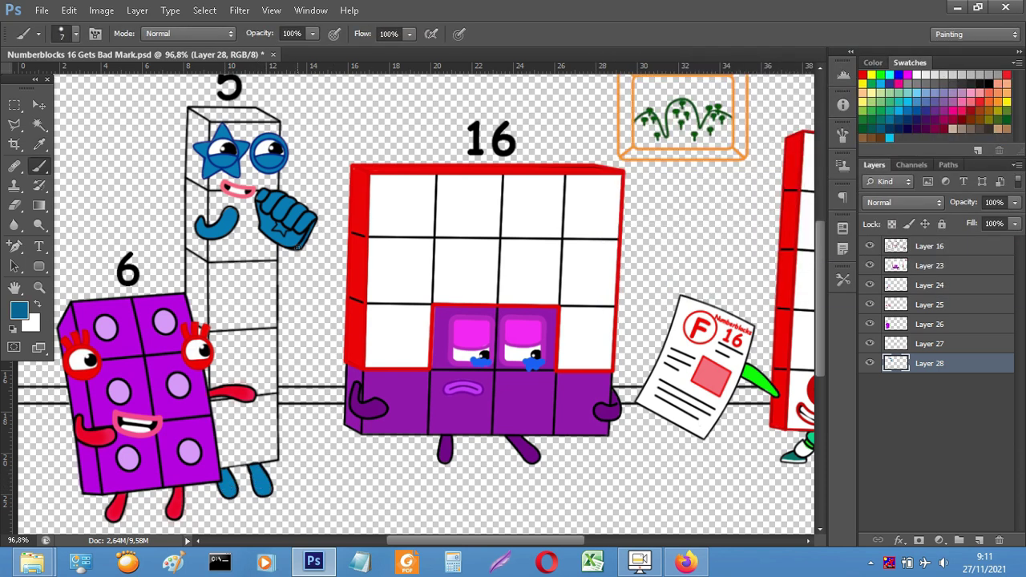
Set the paint colour to light sky blue and paint character 5's block body on a new layer
left_click(20, 310)
left_click(754, 78)
left_click(762, 81)
left_click(823, 166)
left_click(933, 65)
left_click(979, 542)
mouse_move(189, 111)
left_mouse_down()
mouse_move(276, 124)
mouse_move(272, 455)
mouse_move(258, 454)
mouse_move(215, 408)
mouse_move(211, 117)
mouse_move(258, 120)
mouse_move(261, 447)
mouse_move(214, 150)
mouse_move(234, 145)
mouse_move(258, 352)
mouse_move(252, 121)
left_mouse_up()
mouse_move(191, 251)
left_mouse_down()
mouse_move(207, 386)
mouse_move(206, 190)
mouse_move(221, 300)
left_mouse_up()
Place Layer 30 below Layer 29 and paint the wall's baseboard strip dark brown across the whole scene
mouse_move(930, 383)
left_mouse_down()
mouse_move(950, 389)
mouse_move(942, 409)
left_mouse_up()
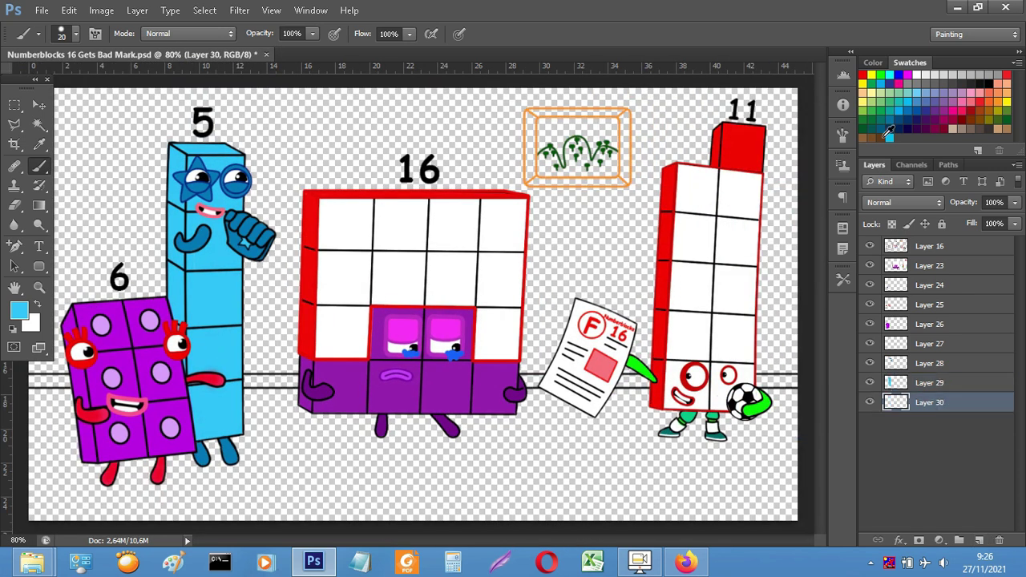
left_click(883, 137)
scroll(799, 379, "down", 2)
left_click(96, 368)
left_click(734, 368, "shift")
left_click(96, 369, "shift")
left_click(734, 369, "shift")
Paint the framed picture's hills bright green, and its sky light blue with white clouds on a new layer underneath
scroll(517, 153, "up", 1)
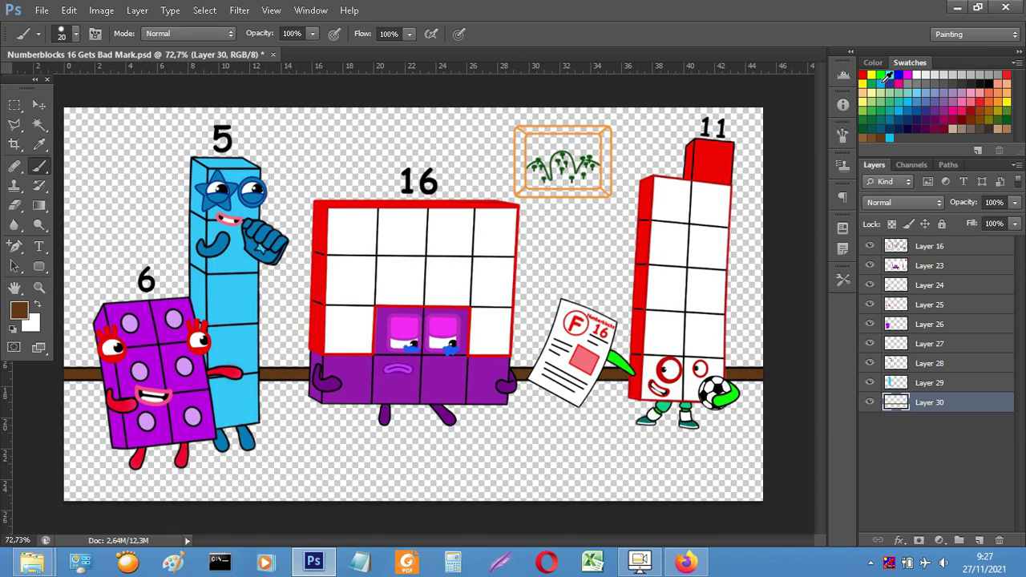
left_click(881, 74)
scroll(548, 149, "up", 2)
mouse_move(550, 155)
left_mouse_down()
mouse_move(620, 174)
mouse_move(619, 153)
mouse_move(577, 164)
left_mouse_up()
left_click(918, 94)
left_click(980, 541, "ctrl")
mouse_move(544, 123)
left_mouse_down()
mouse_move(621, 121)
mouse_move(545, 122)
mouse_move(613, 127)
left_mouse_up()
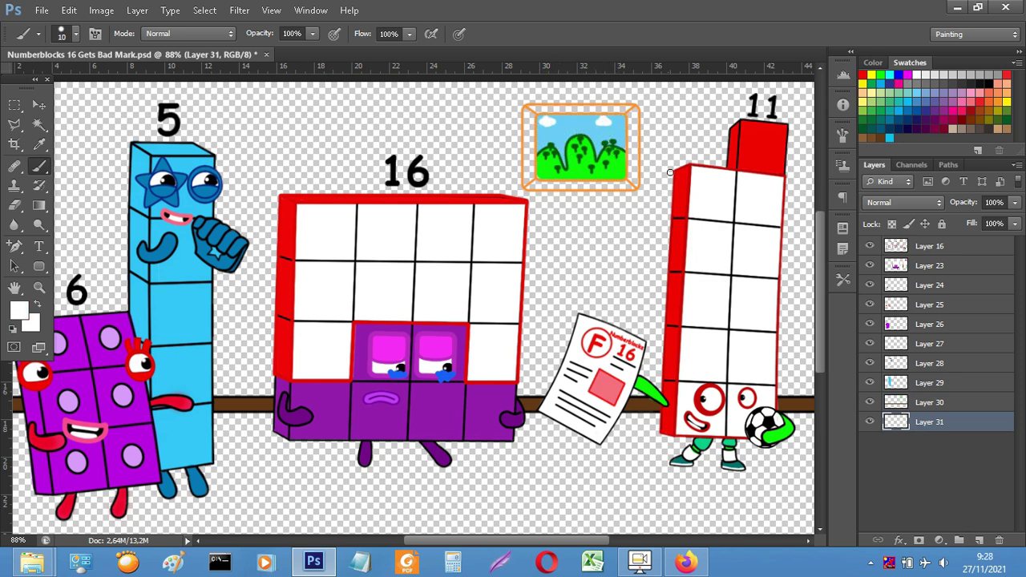
Add Layer 32 below Layer 31 and paint all four sides of the picture frame golden yellow
left_click(979, 540)
left_click(893, 89)
left_click_drag(536, 109, 627, 112)
left_click(20, 310)
left_click(824, 242)
left_click(801, 78)
left_click(967, 67)
left_click_drag(528, 108, 627, 113)
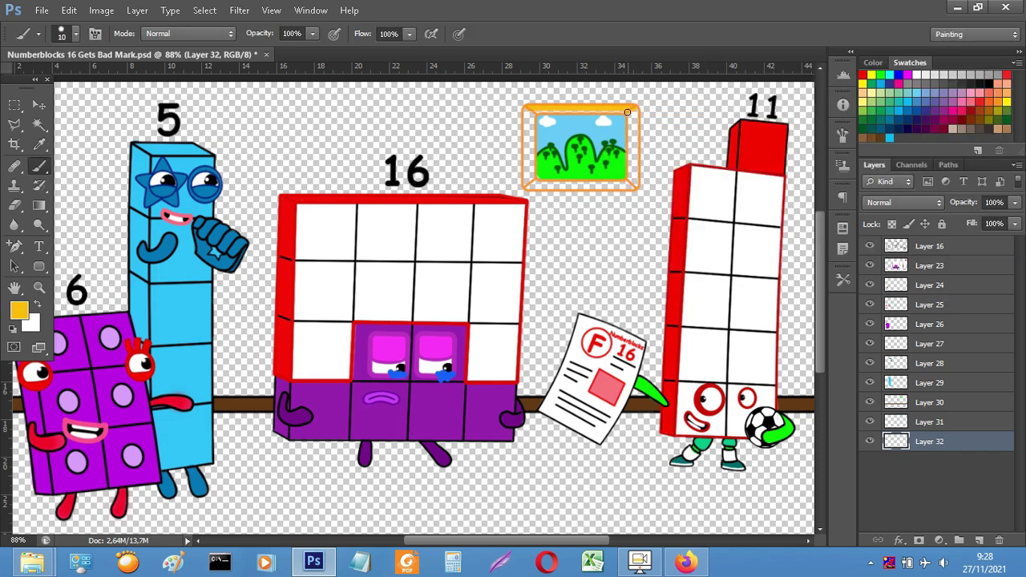
mouse_move(633, 165)
left_mouse_down()
mouse_move(526, 186)
mouse_move(529, 111)
left_mouse_up()
Add Layer 33 below Layer 32 and paint the whole wall behind the characters bright green
left_click(979, 541)
left_click(881, 74)
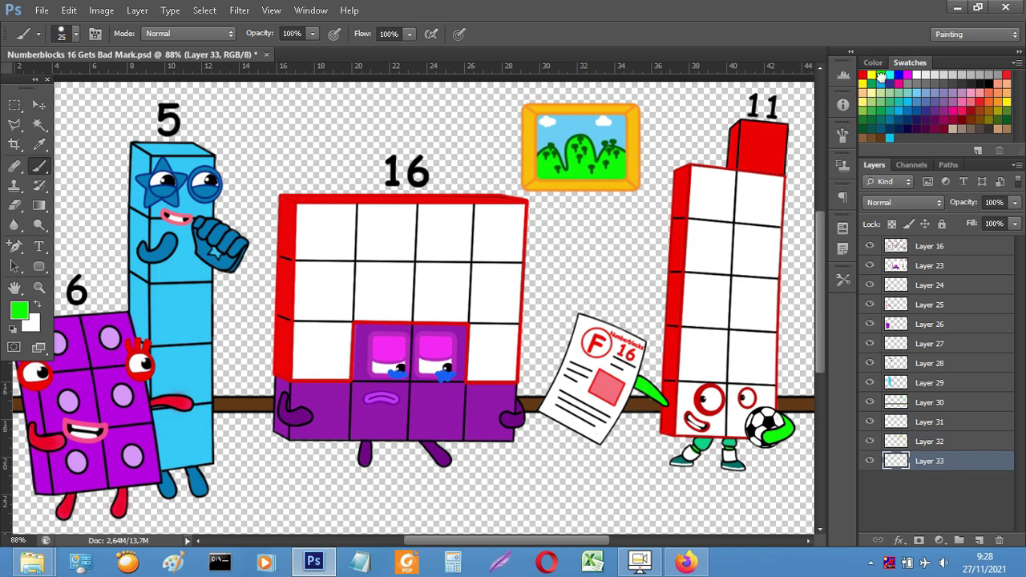
scroll(775, 111, "down", 1)
key("bracketright")
key("bracketright")
key("bracketright")
key("bracketright")
key("bracketright")
mouse_move(774, 111)
left_mouse_down()
mouse_move(98, 104)
mouse_move(75, 305)
mouse_move(289, 345)
mouse_move(521, 232)
mouse_move(625, 345)
mouse_move(728, 277)
mouse_move(724, 236)
left_mouse_up()
Merge all the colour layers from Layer 23 down into Layer 33, keeping Layer 16 separate
left_click(940, 270)
key("ctrl+e")
key("ctrl+e")
key("ctrl+e")
key("ctrl+e")
key("ctrl+e")
key("ctrl+e")
key("ctrl+e")
key("ctrl+e")
key("ctrl+e")
key("ctrl+e")
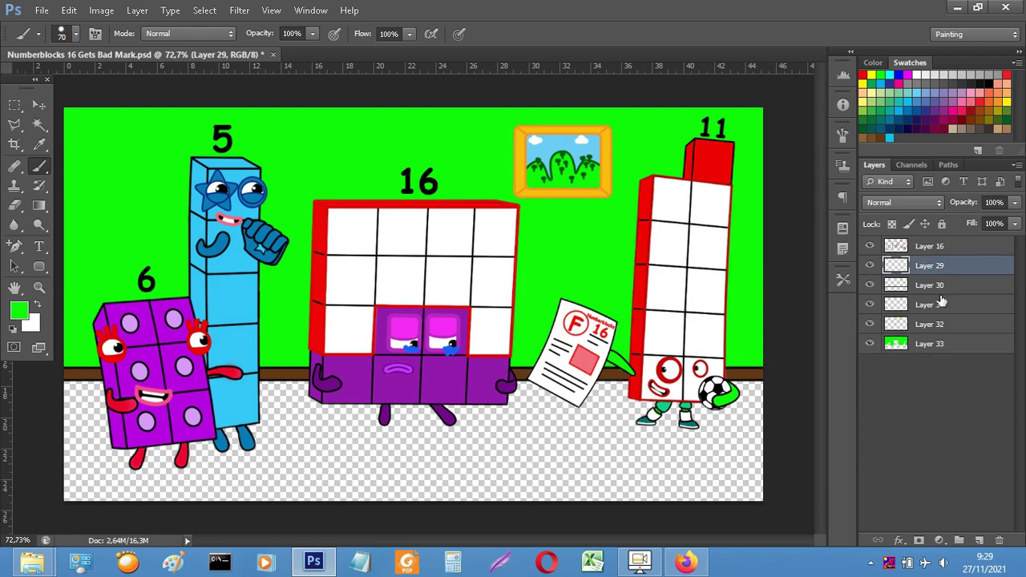
Repaint character 11's two arms in a muted yellow-green on Layer 33
left_click(864, 110)
scroll(726, 431, "up", 2)
key("bracketleft")
key("bracketleft")
key("bracketleft")
key("bracketleft")
key("bracketleft")
key("bracketleft")
key("bracketleft")
key("bracketleft")
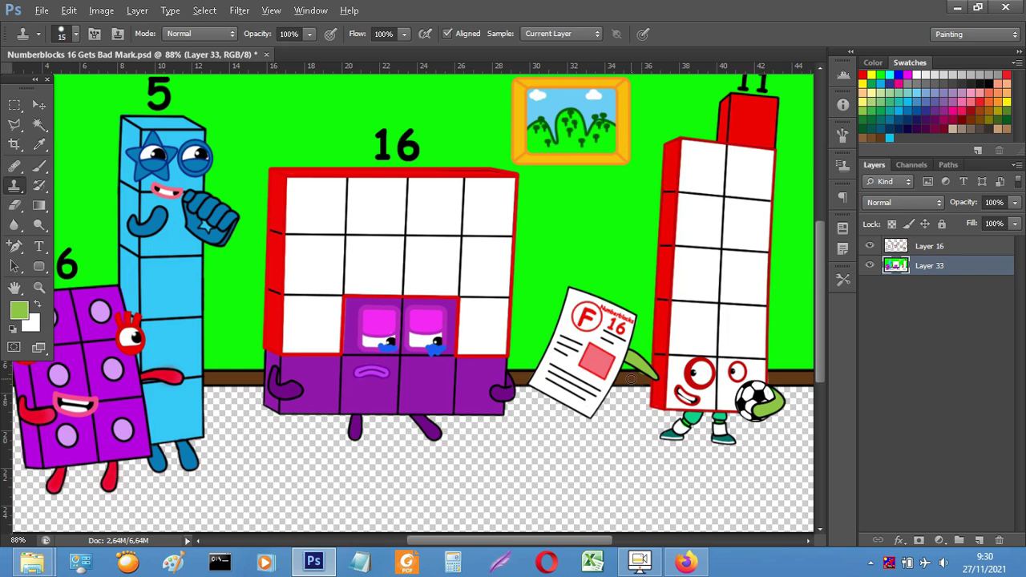
Add Layers 34 and 35 below Layer 33, set the paint colour to brown and choose a soft round brush
left_click(980, 540)
left_click(880, 139)
scroll(747, 249, "down", 2)
left_click(75, 34)
left_click(78, 159)
left_click(980, 541)
left_click_drag(941, 284, 941, 306)
Enlarge the brush and paint a soft brown band across the upper floor on Layer 35
key("bracketright")
key("bracketright")
key("bracketright")
key("bracketright")
key("bracketright")
key("bracketright")
key("bracketright")
mouse_move(74, 399)
left_mouse_down()
mouse_move(760, 393)
mouse_move(71, 401)
mouse_move(746, 411)
left_mouse_up()
Touch up Layer 33 with the Eraser, and paint the remaining lower floor light brown on Layer 35
left_click(922, 266)
key("e")
scroll(621, 380, "up", 3)
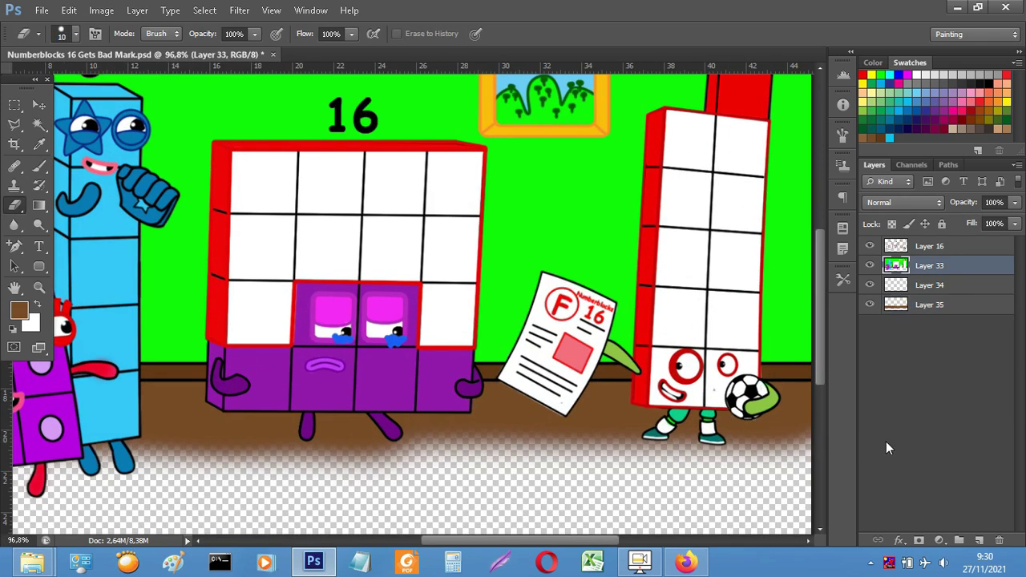
key("b")
key("alt+bracketleft")
key("alt+bracketleft")
scroll(731, 420, "down", 2)
mouse_move(40, 461)
left_mouse_down()
mouse_move(794, 489)
mouse_move(786, 509)
left_mouse_up()
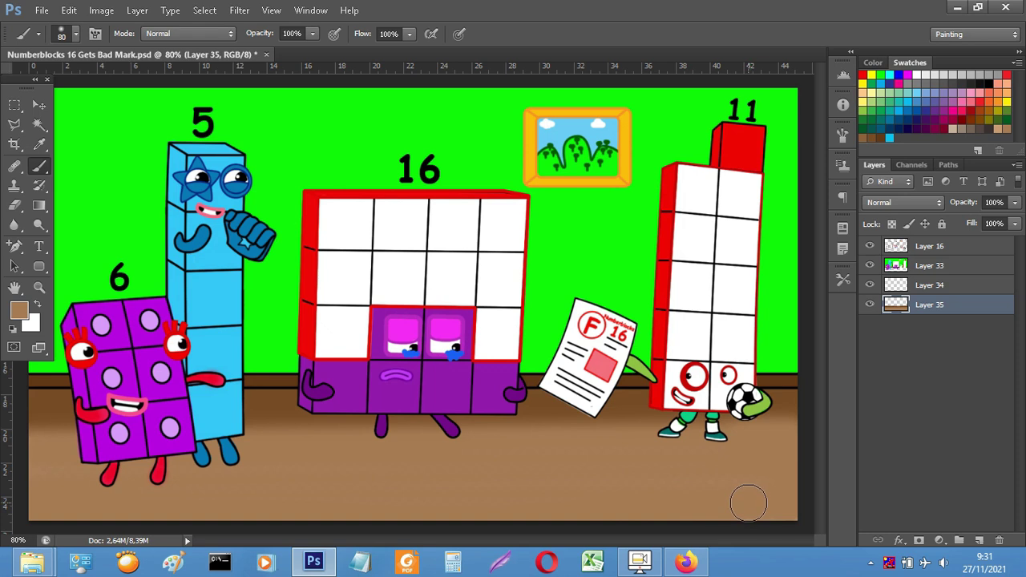
Paint straight medium-brown bands across the floor, leaving a lighter strip along its front edge
left_click(879, 137)
left_click(33, 431)
left_click(776, 428, "shift")
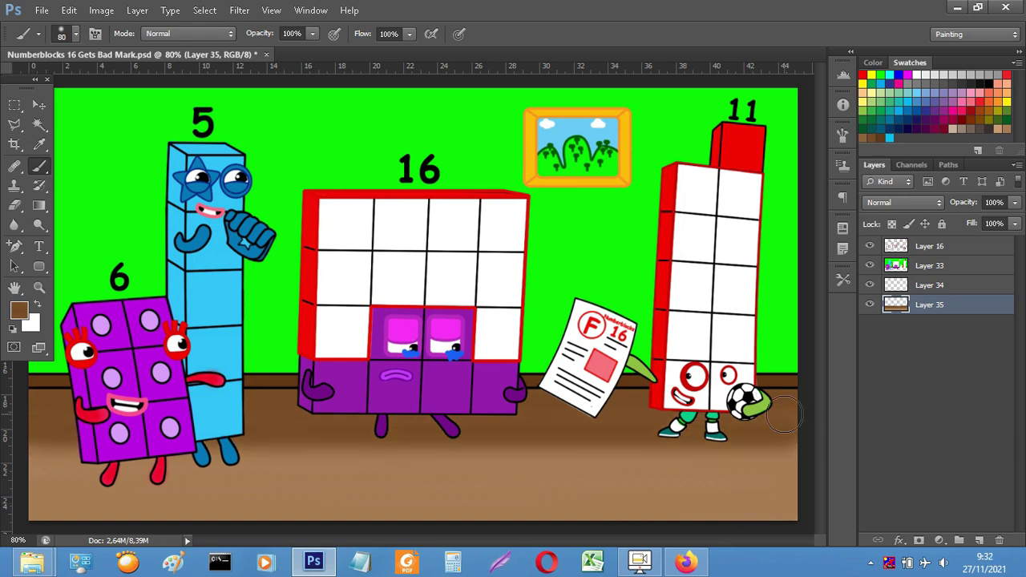
scroll(38, 456, "down", 2)
left_click(31, 465)
left_click(752, 453, "shift")
Draw dark brown elliptical shadows under characters 6, 5, 16 and 11 on Layer 34
left_click(936, 286)
left_click(880, 137)
key("shift+u")
left_click_drag(140, 441, 217, 456)
left_click_drag(237, 432, 290, 443)
left_click_drag(330, 403, 503, 415)
left_click_drag(606, 404, 707, 427)
Merge Layers 33 and 34 down into Layer 35
left_click(931, 266)
key("ctrl+e")
key("ctrl+e")
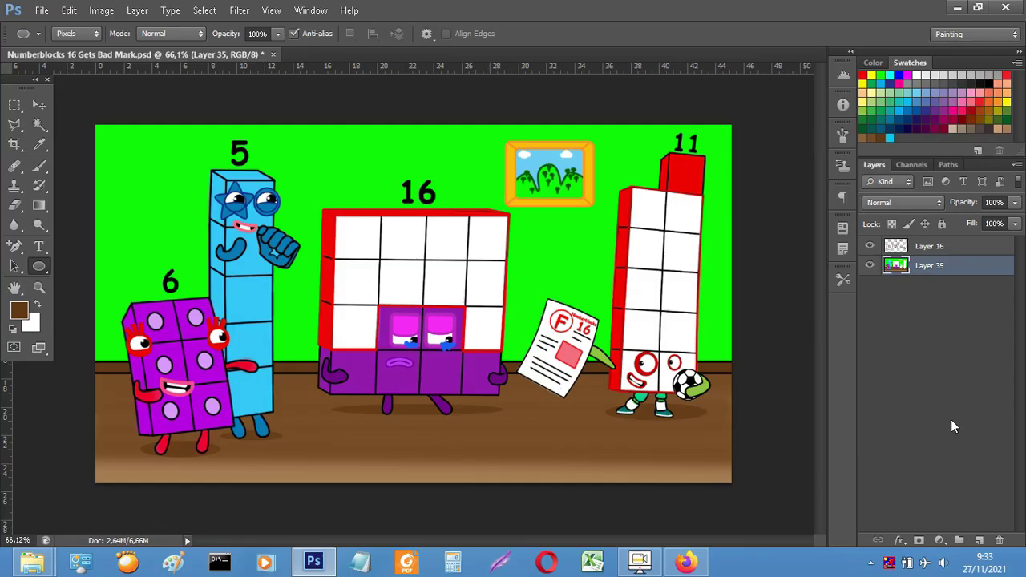